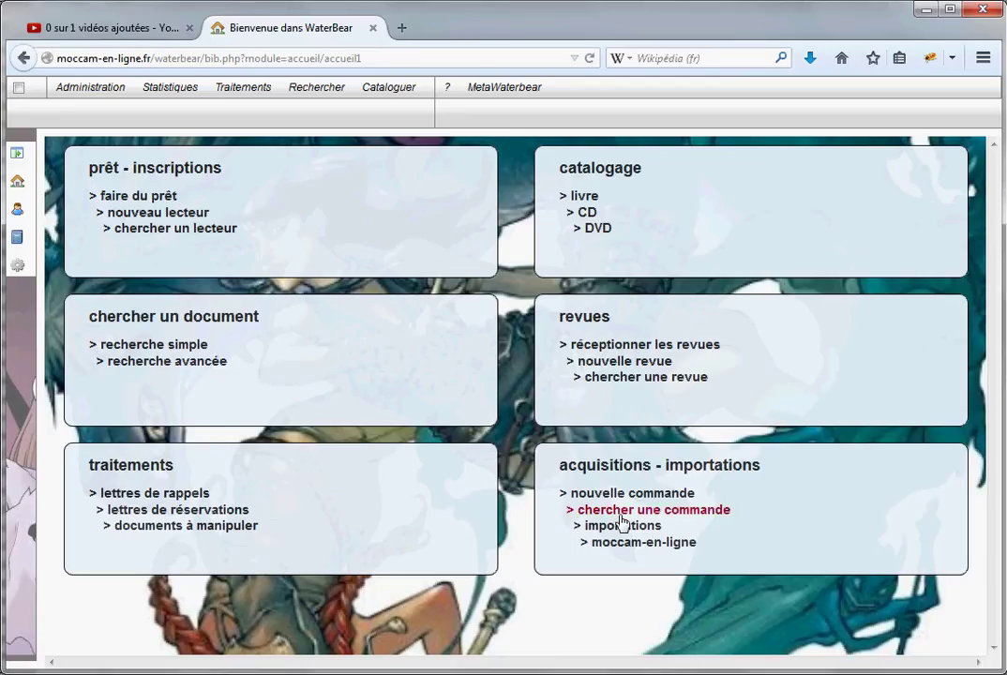
- Open the importations page from the acquisitions section and view the available object types
left_click(625, 531)
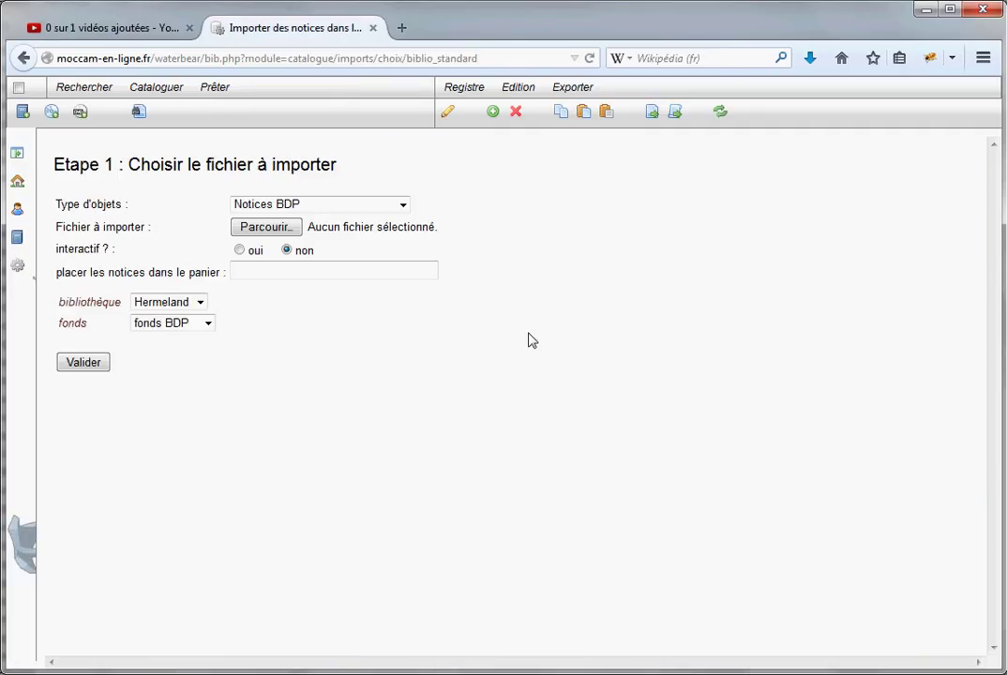
left_click(401, 209)
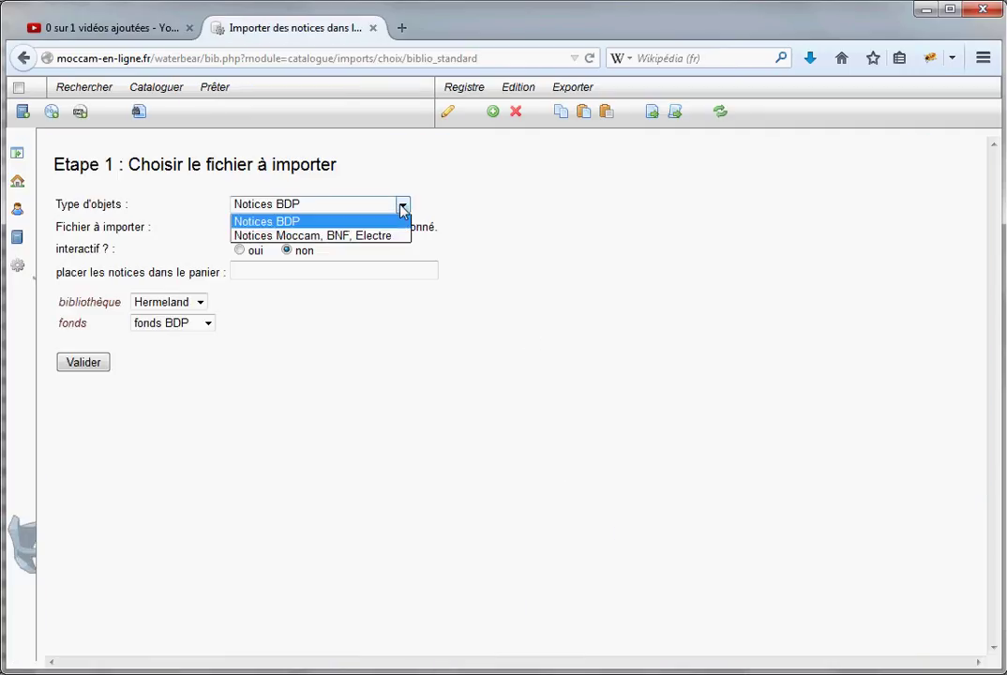
left_click(557, 232)
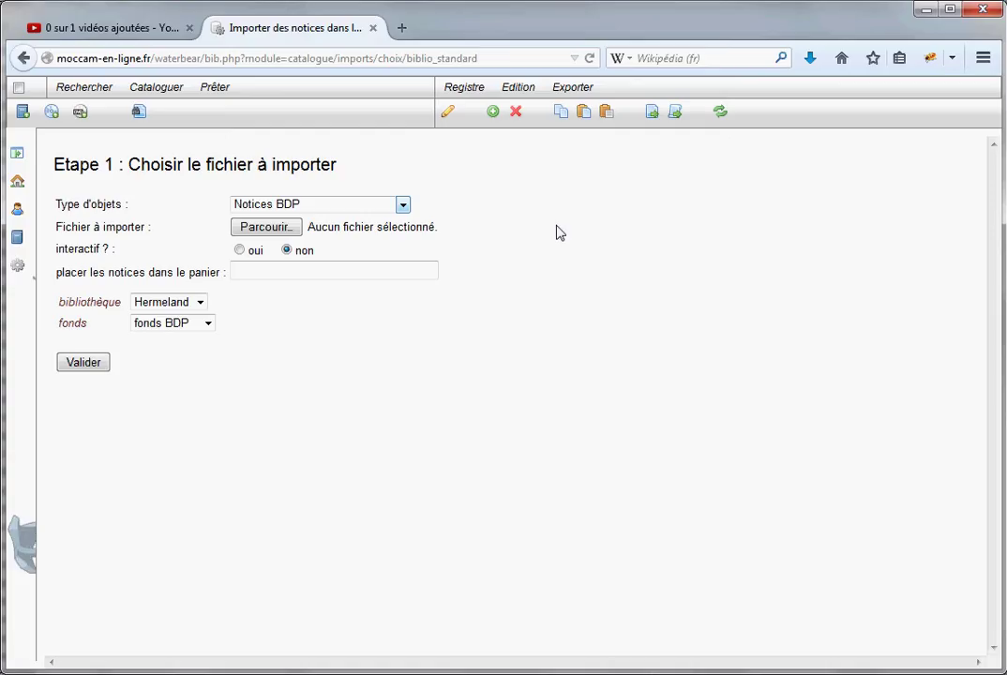
- Switch the object type between Notices BDP and Notices Moccam, BNF, Electre to compare the form's fields, ending on Notices BDP
left_click(403, 207)
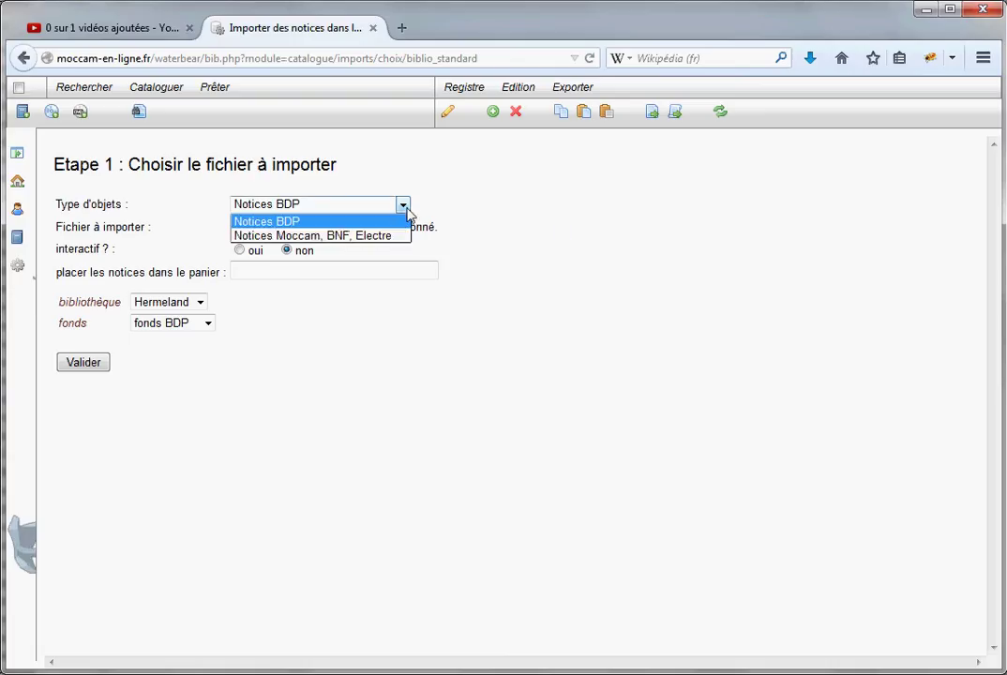
left_click(287, 221)
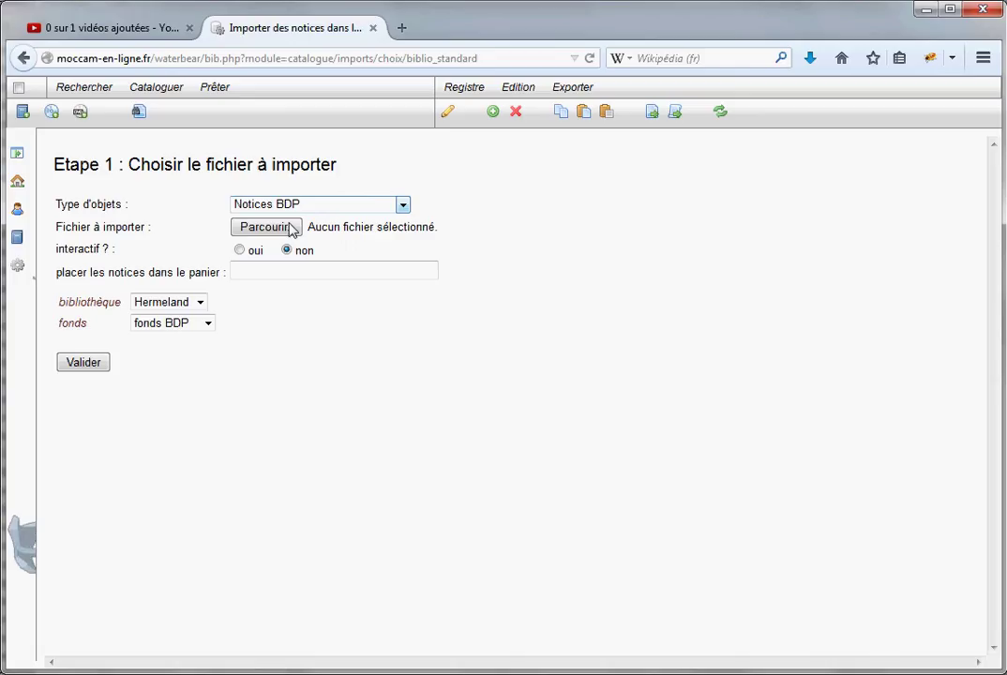
left_click(403, 205)
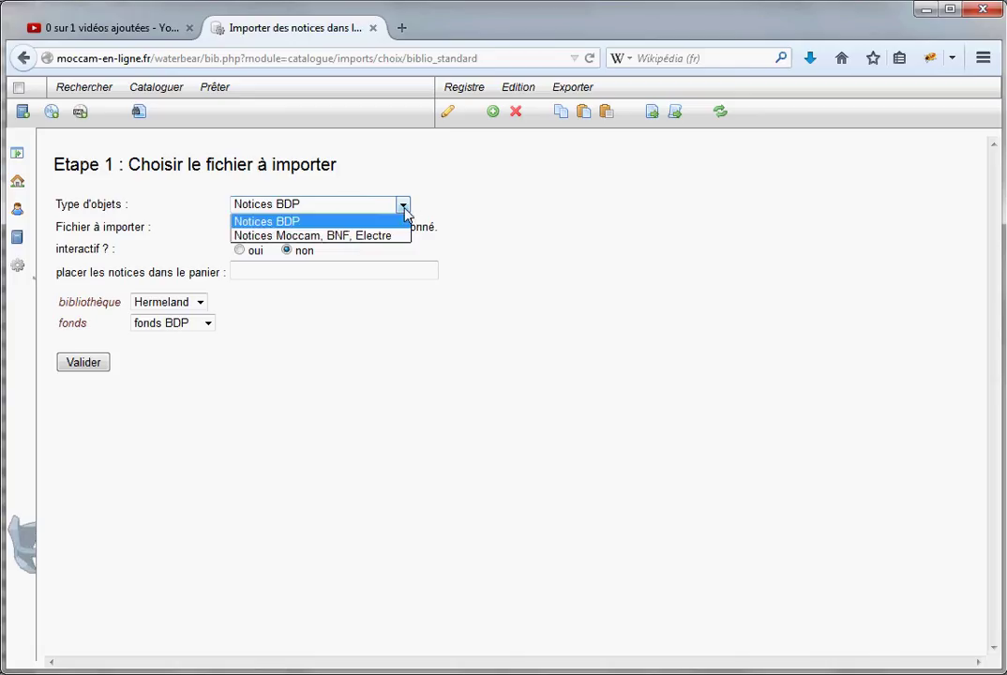
left_click(296, 235)
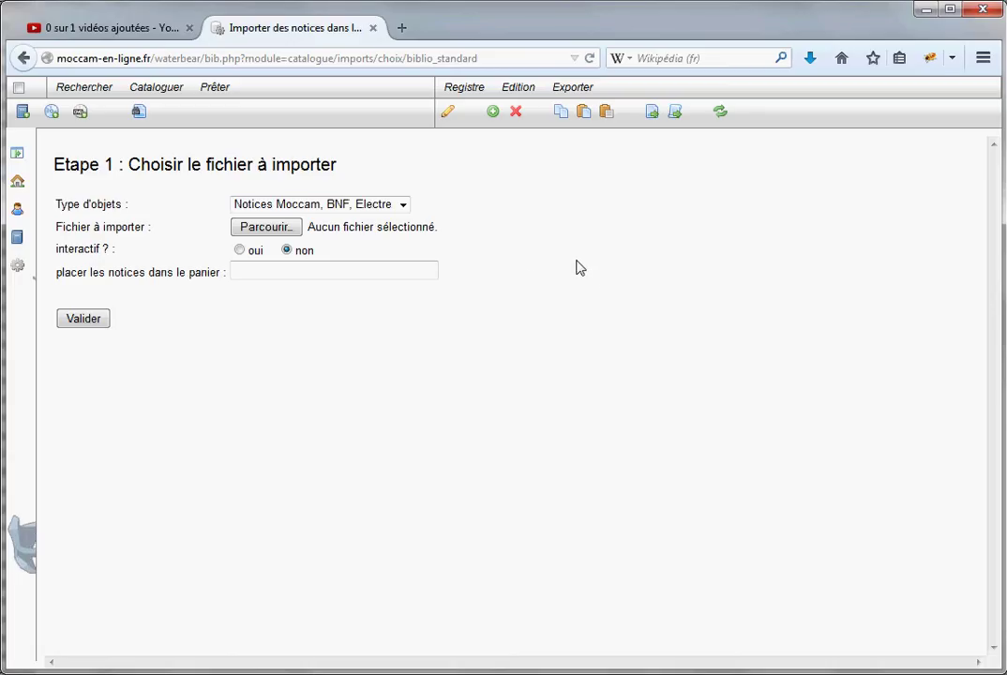
left_click(403, 205)
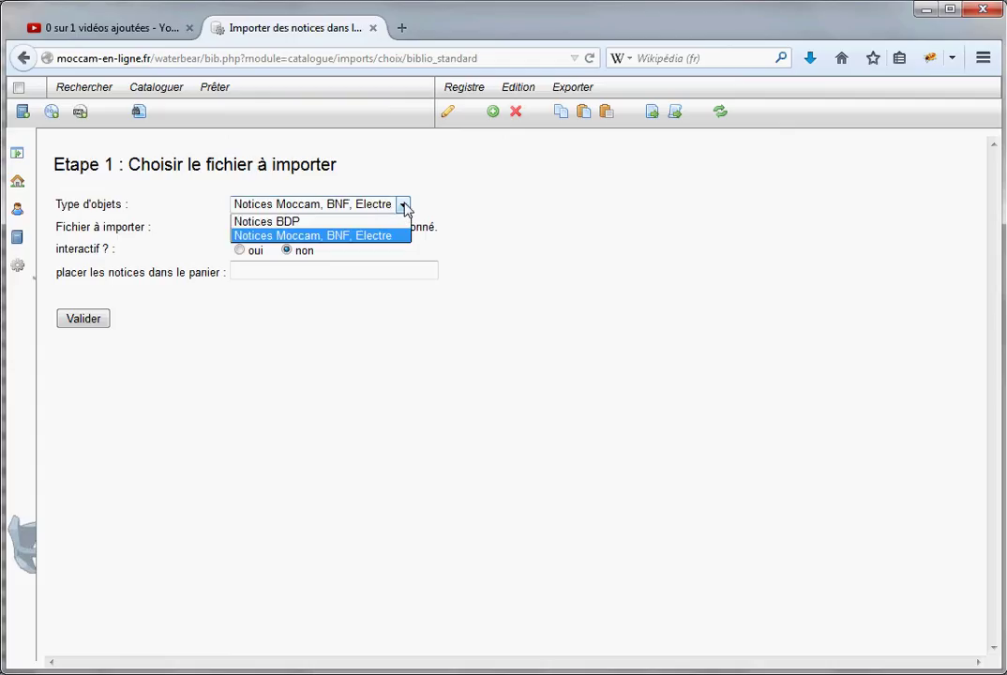
left_click(272, 223)
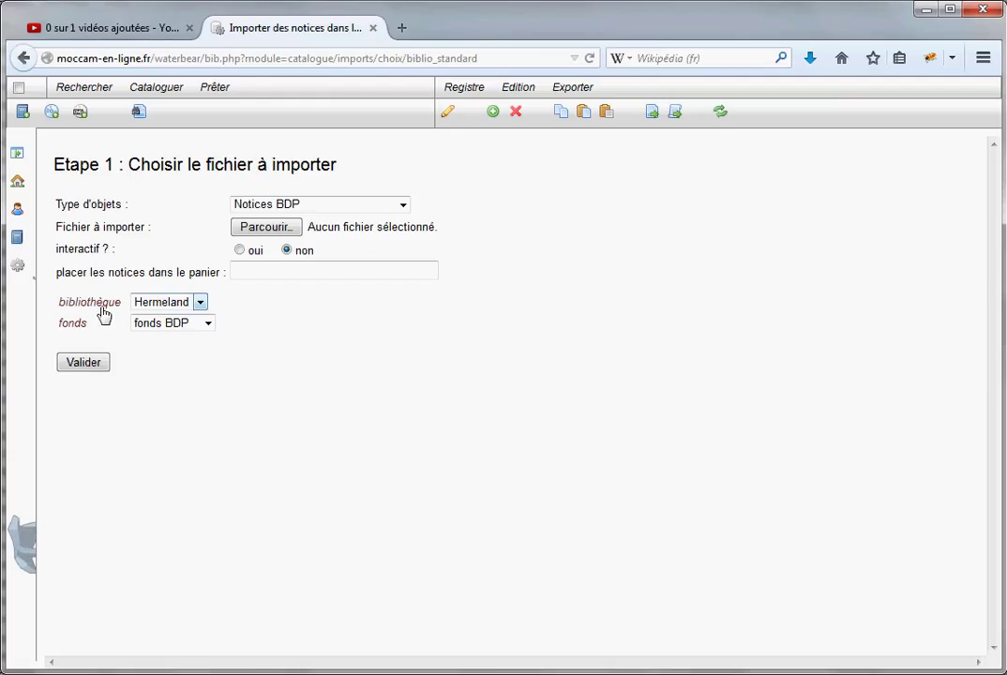
- Review the bibliothèque and fonds options offered for BDP records, leaving Hermeland and fonds BDP selected
left_click(203, 306)
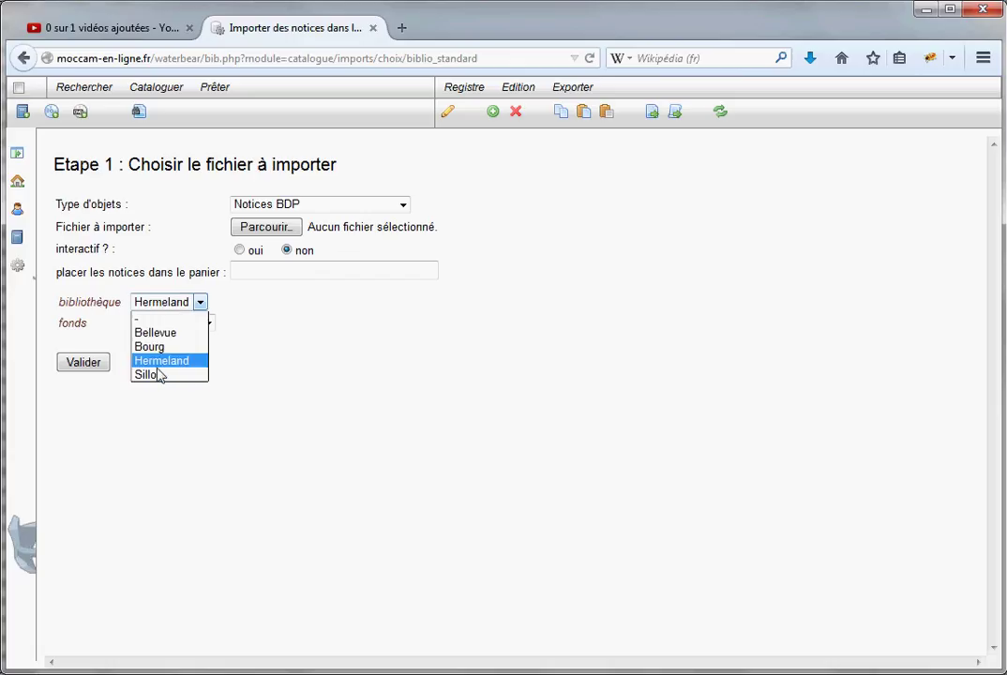
left_click(281, 366)
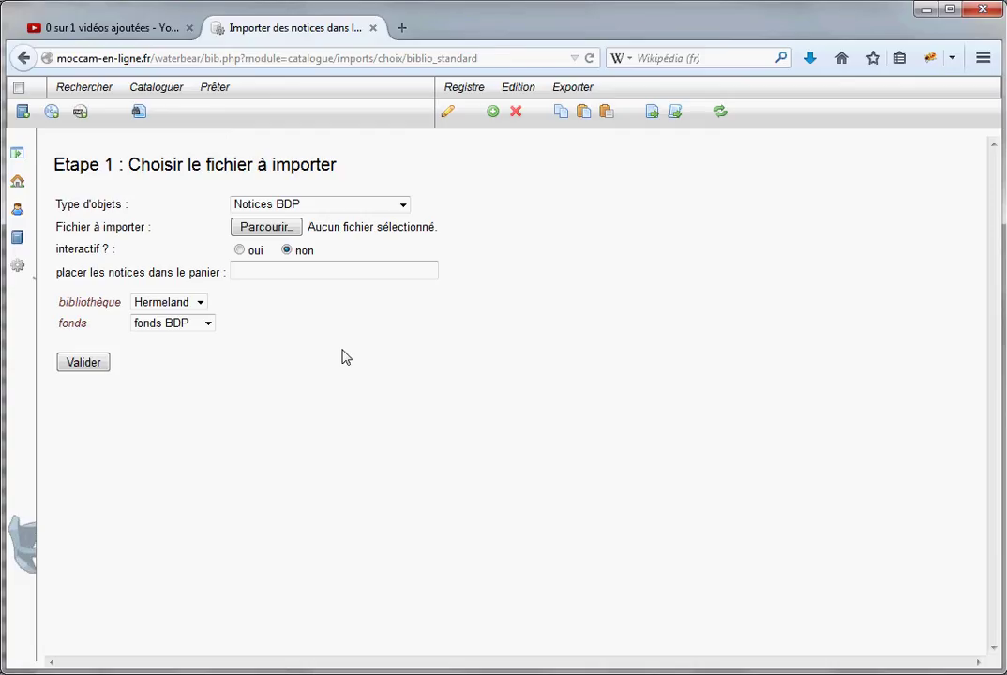
left_click(200, 302)
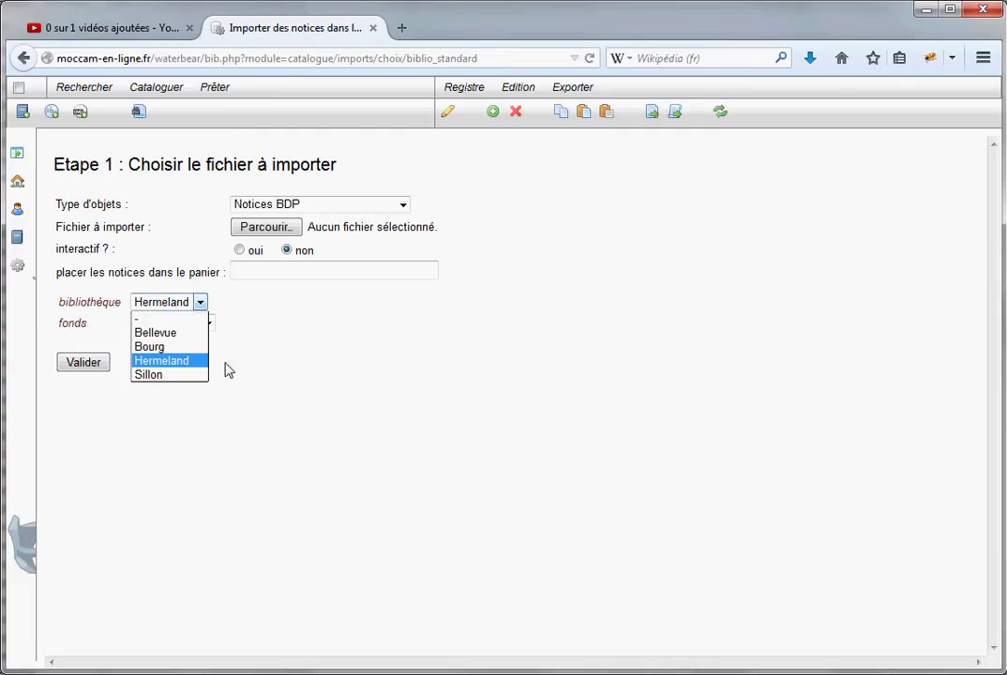
left_click(338, 350)
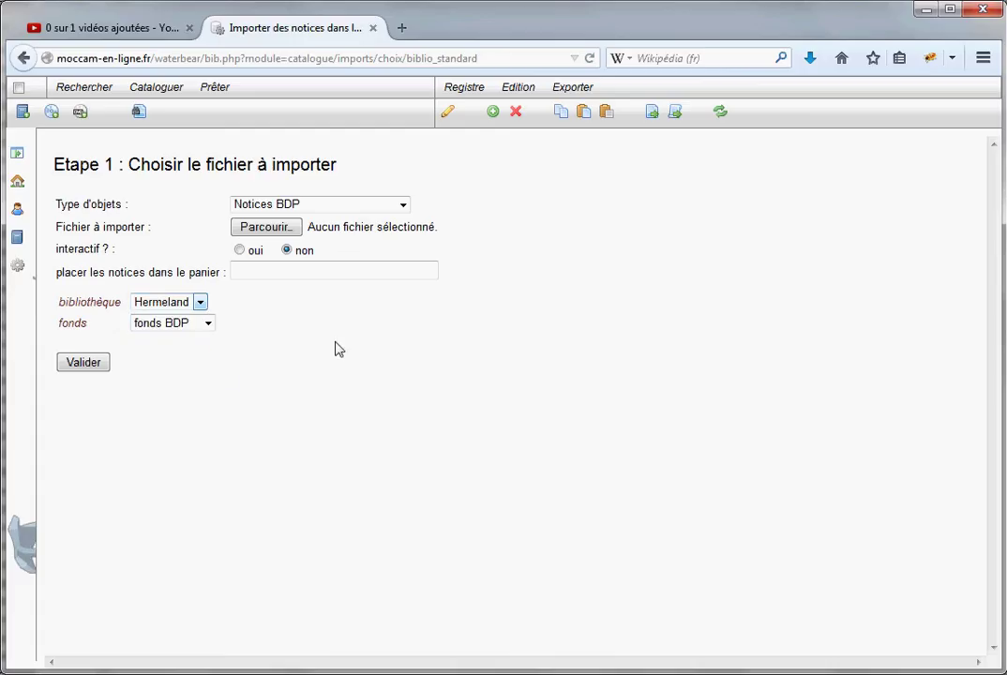
left_click(213, 324)
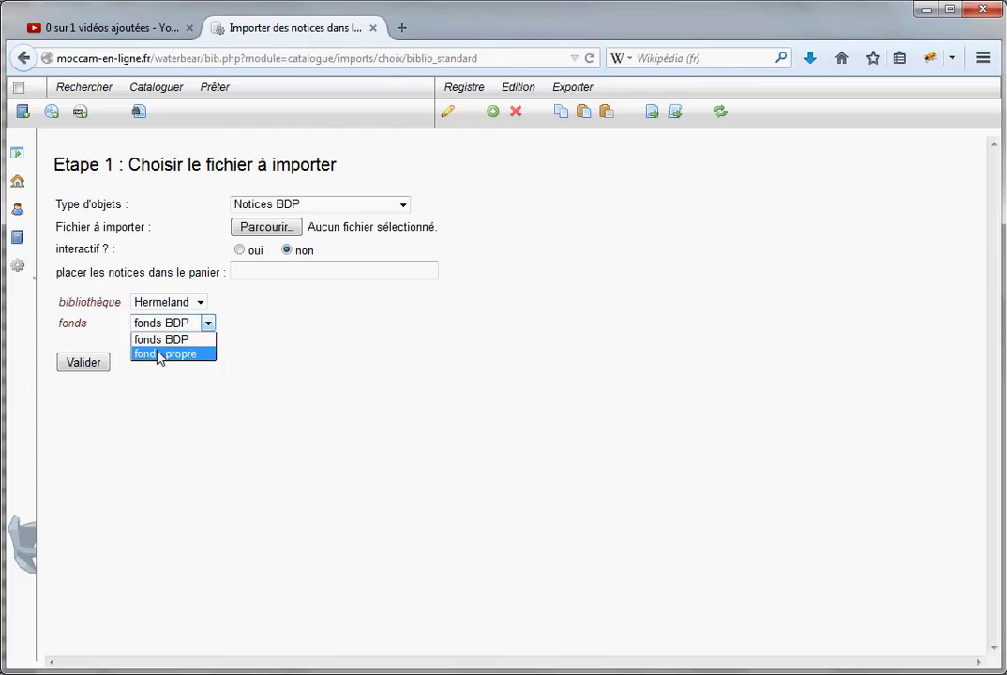
left_click(157, 341)
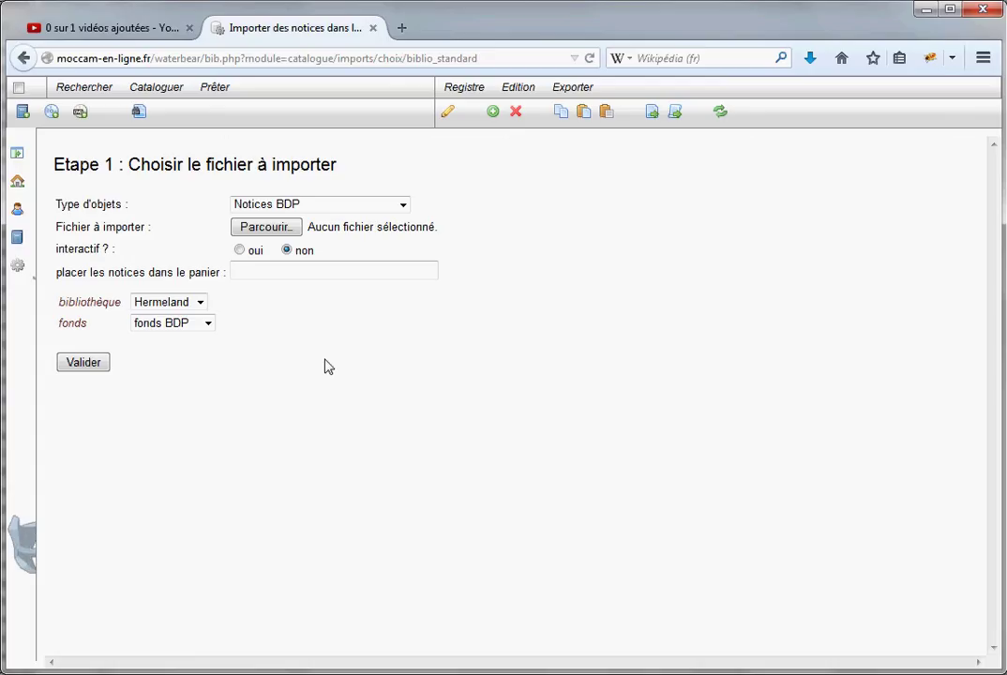
- Set the object type to Notices Moccam, BNF, Electre and choose polars.pan from the desktop as the file to import
left_click(403, 206)
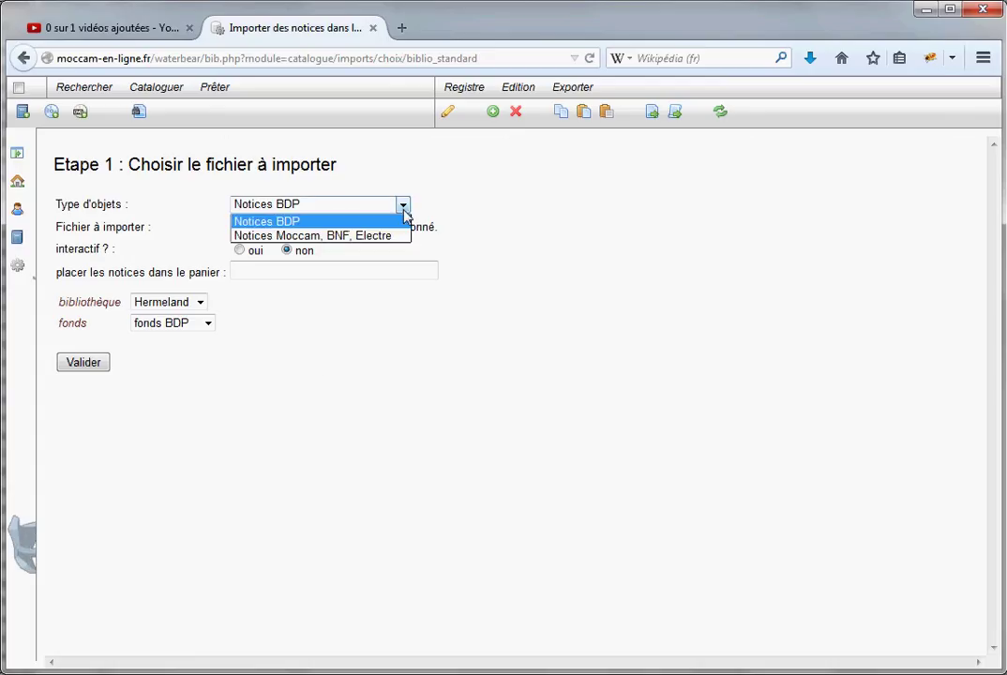
left_click(286, 235)
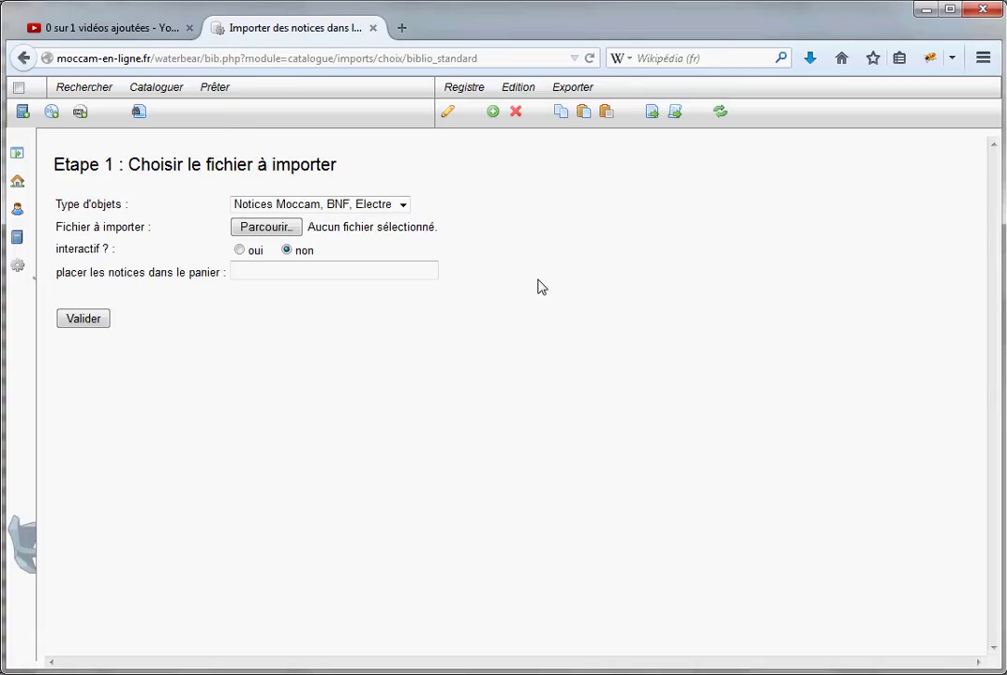
left_click(270, 229)
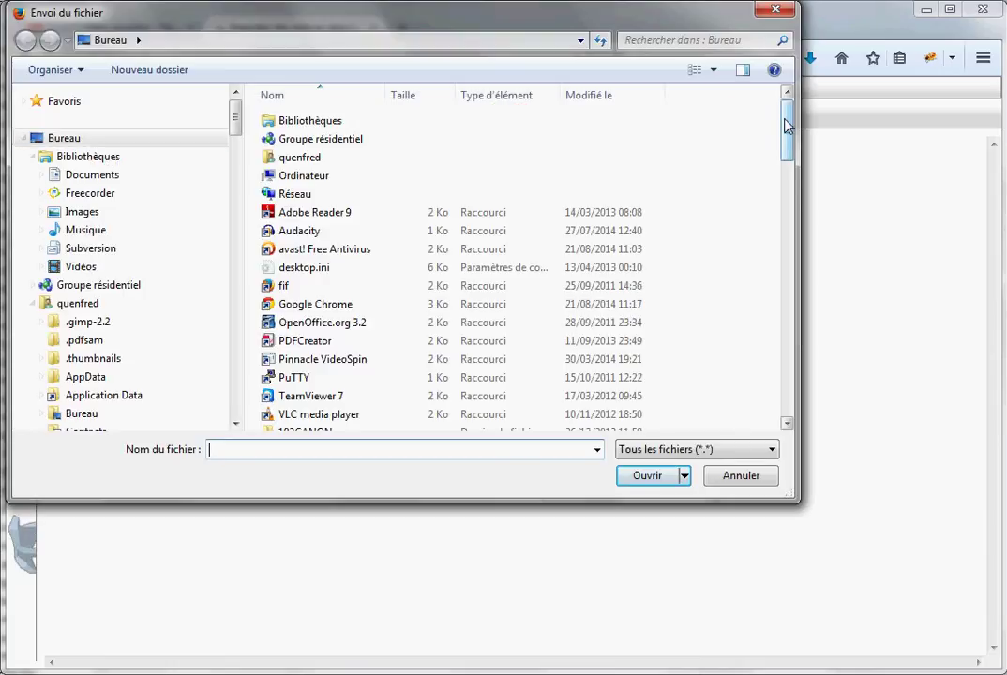
left_click_drag(787, 127, 766, 349)
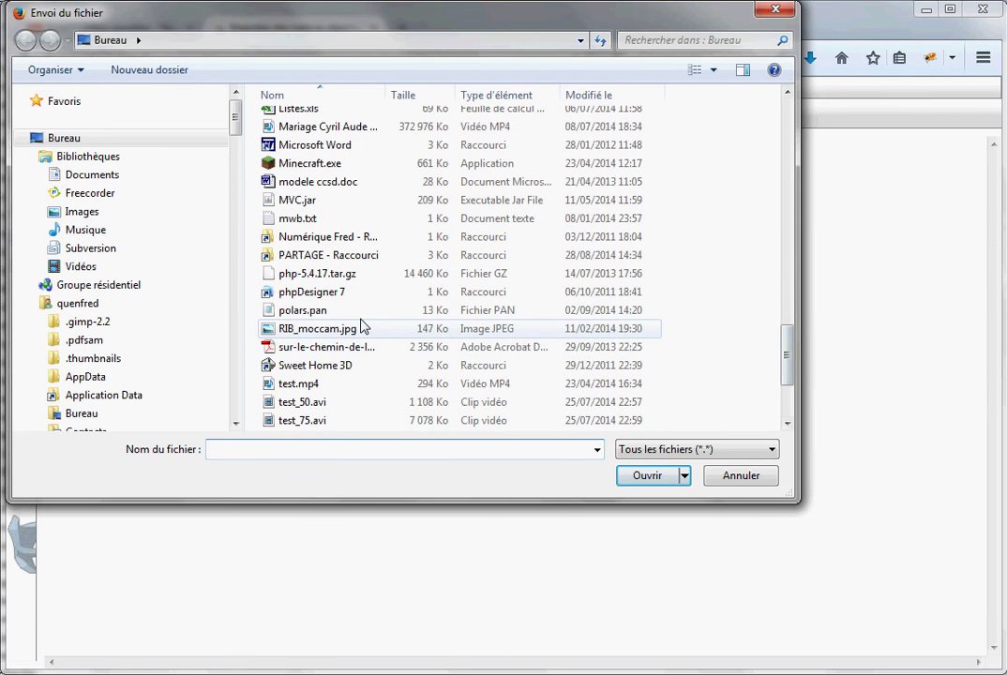
left_click(303, 311)
left_click(651, 478)
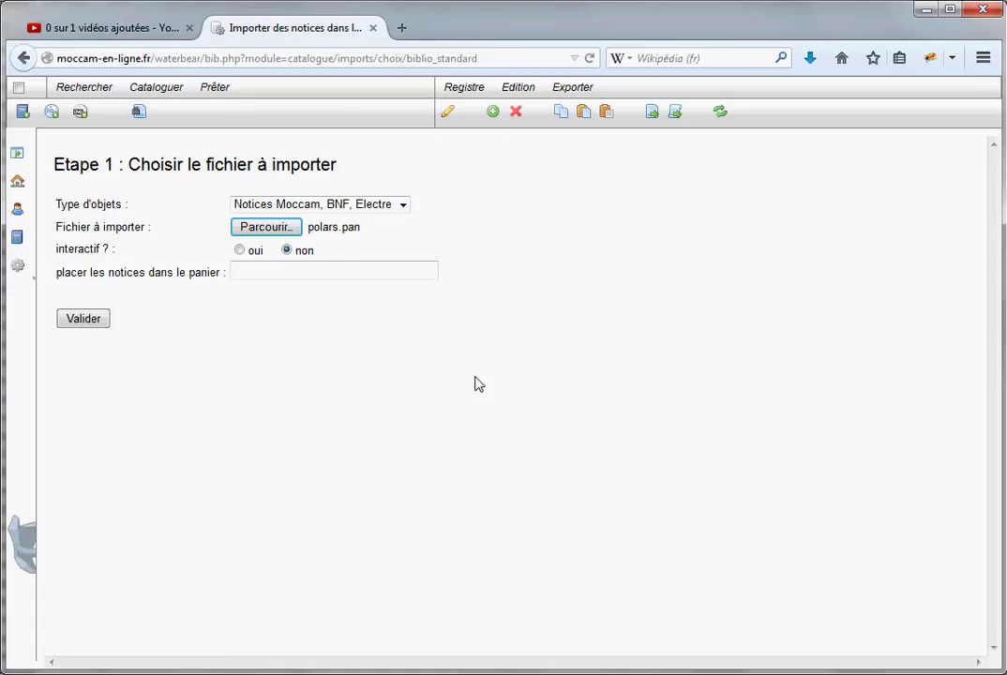
- Look up "pol" for the destination basket and choose utilisateurs/QC/polars
left_click(300, 272)
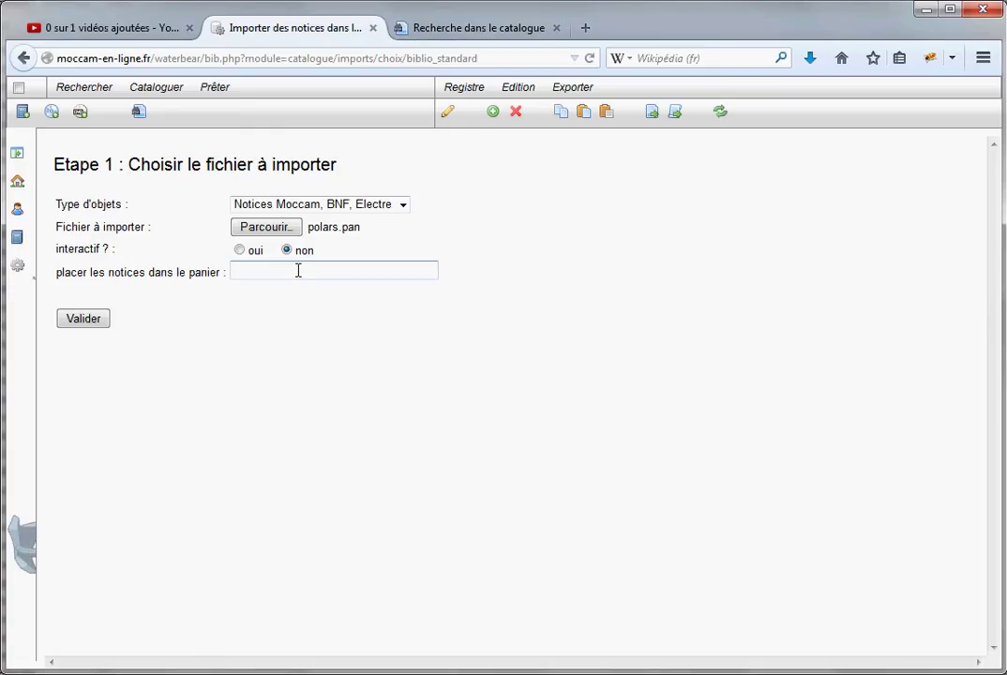
type("po")
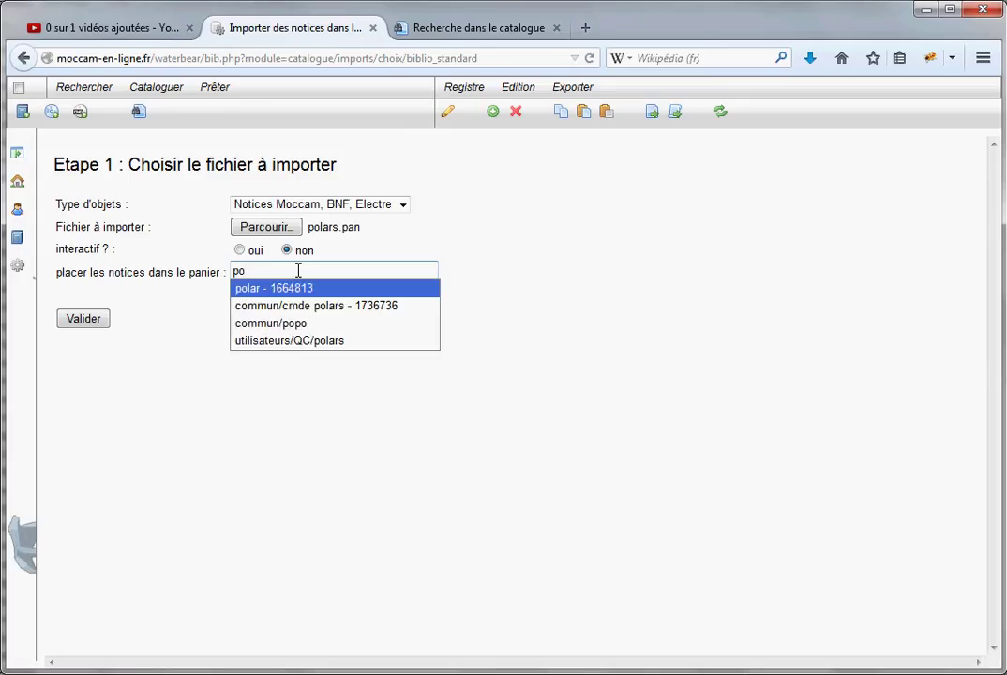
type("l")
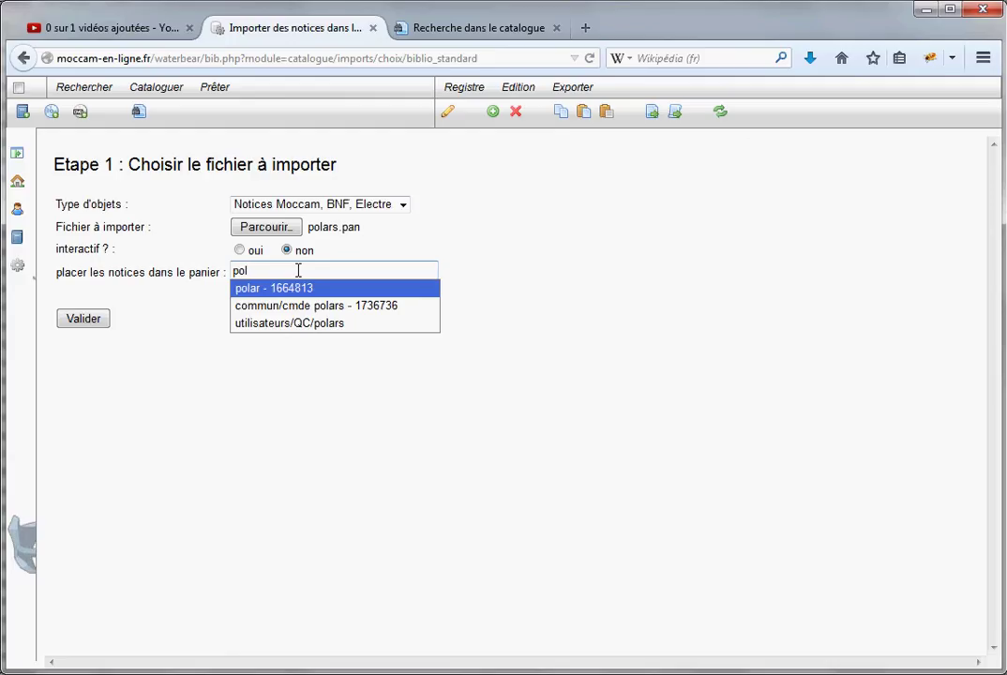
left_click(277, 324)
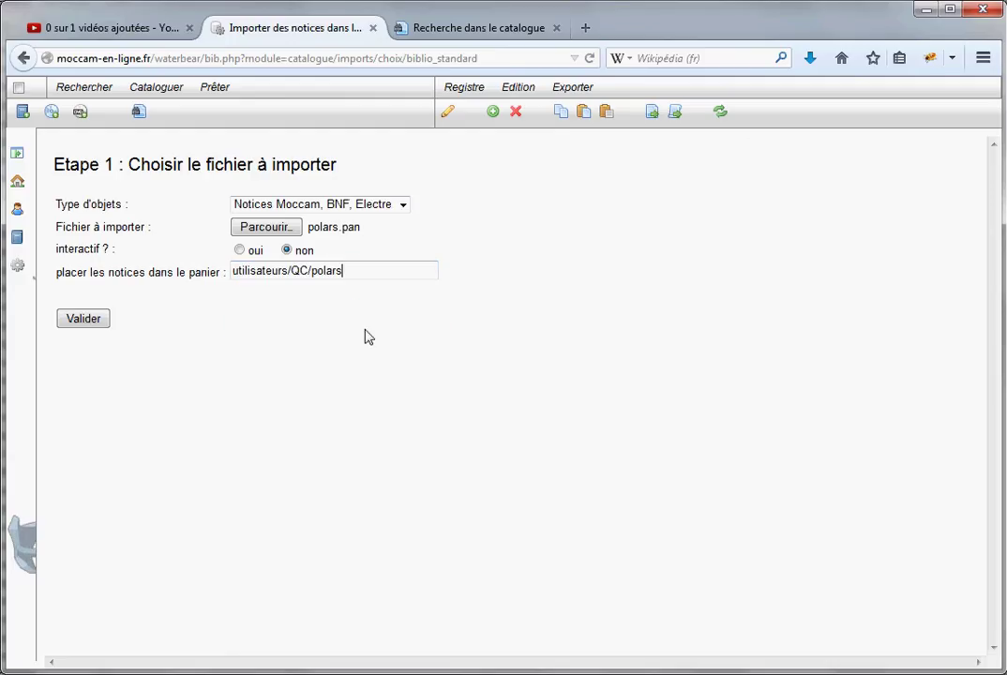
- Replace the basket name polars with toto so the destination reads utilisateurs/QC/toto
key("BackSpace")
key("BackSpace")
key("BackSpace")
key("BackSpace")
key("BackSpace")
key("BackSpace")
type("toto")
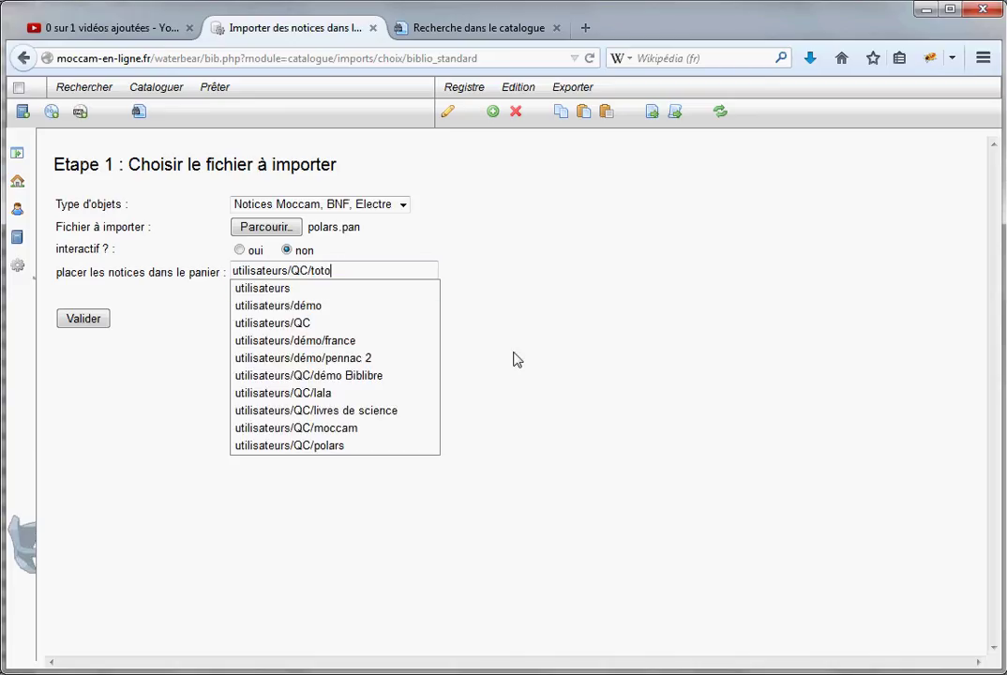
key("Down")
key("Escape")
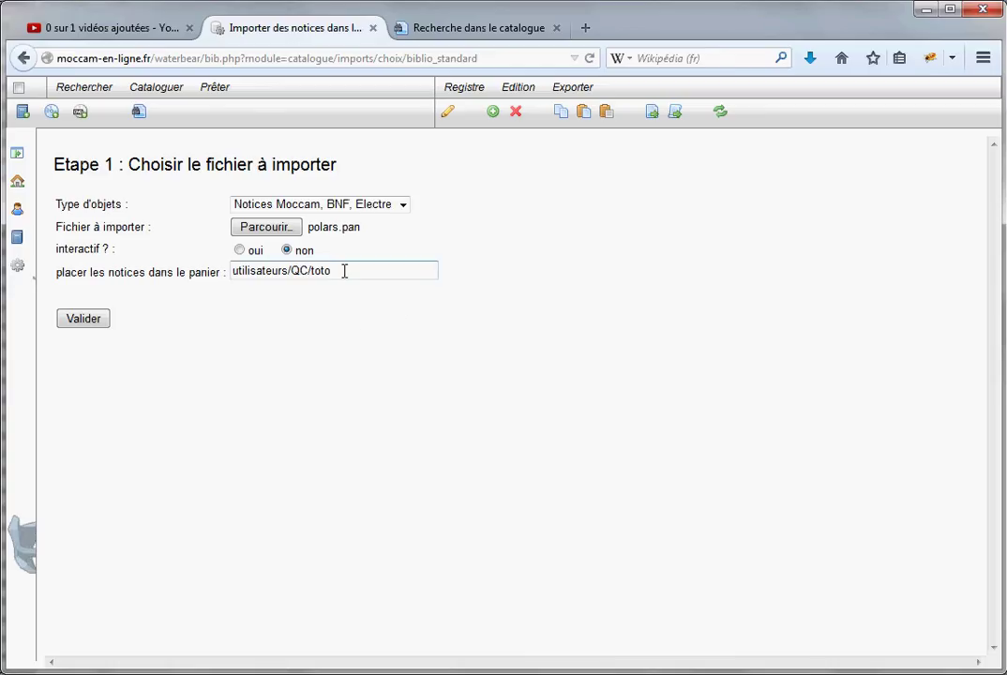
- Set the destination basket back to utilisateurs/QC/polars and run the record import through to completion
left_click_drag(341, 272, 314, 278)
type("po")
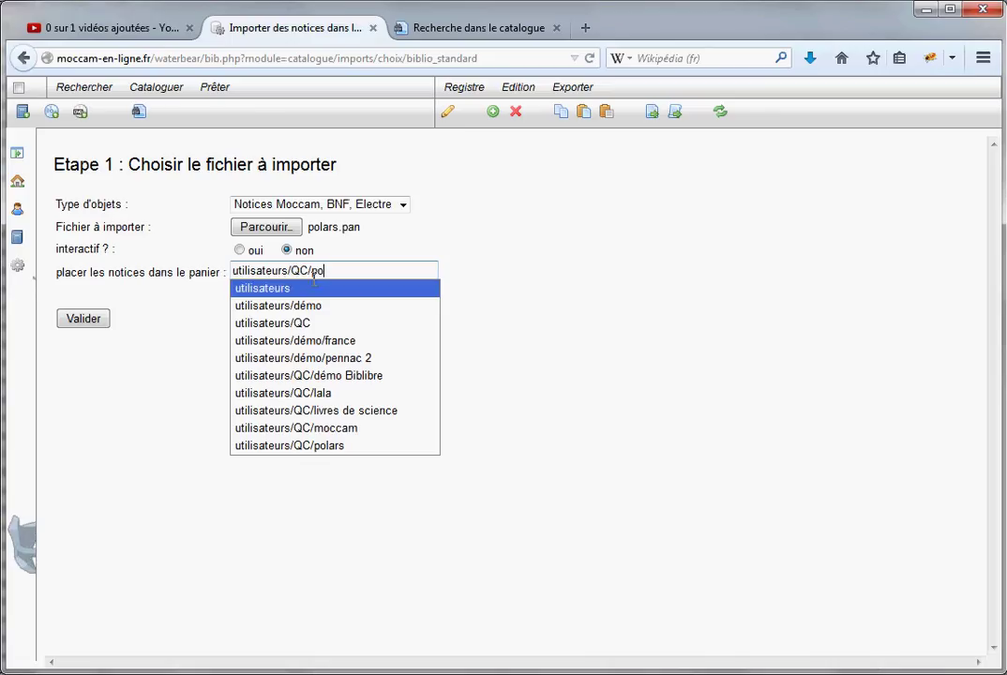
left_click(315, 445)
left_click(82, 321)
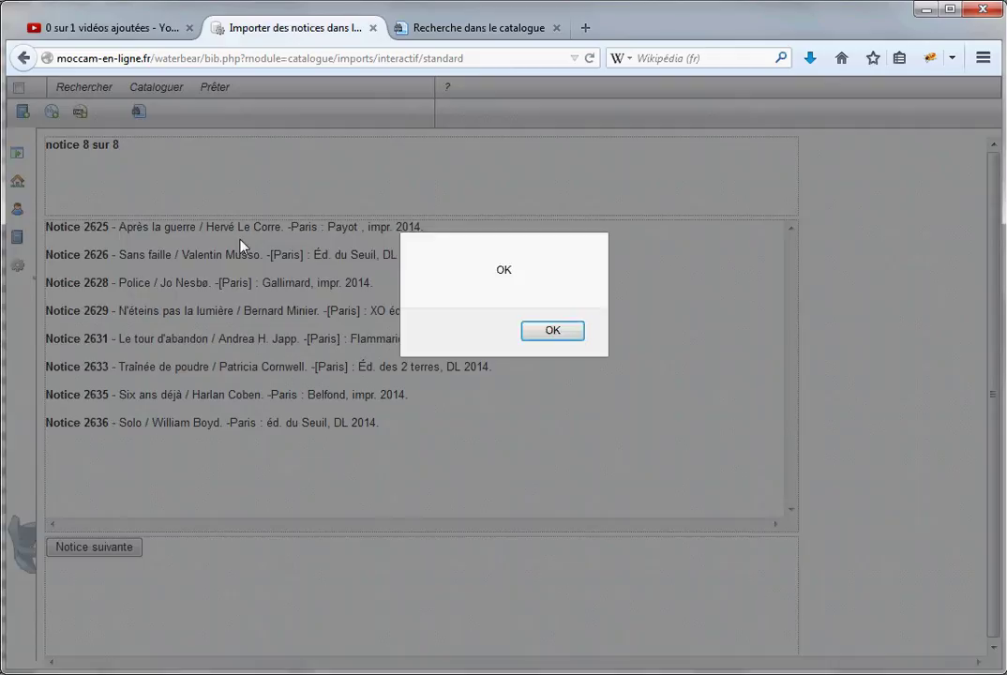
left_click(552, 332)
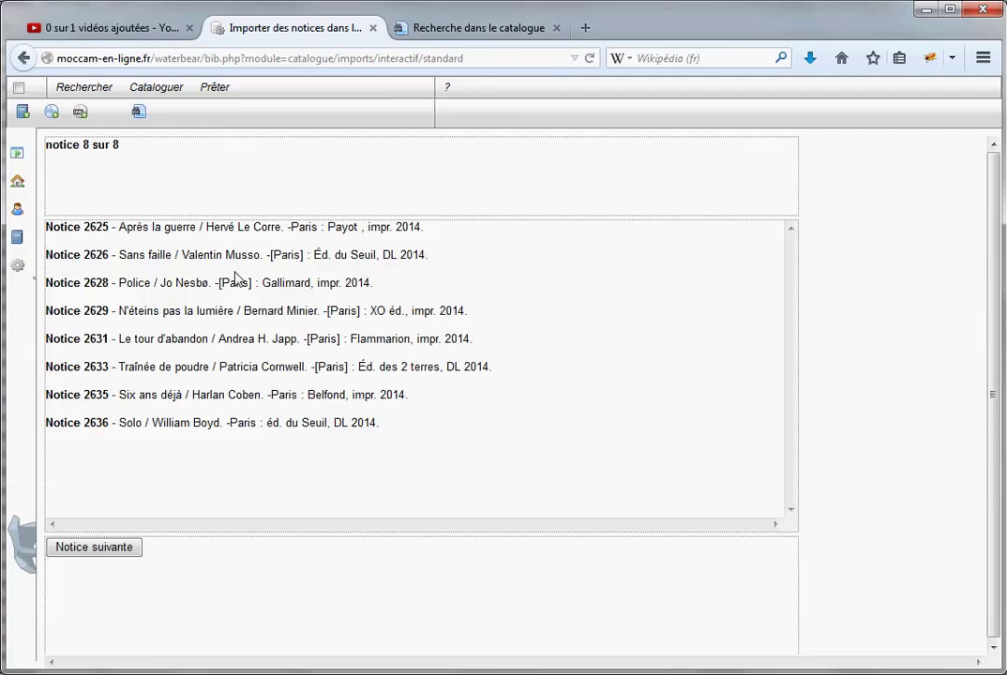
- From the catalogue search, open the polars basket under utilisateurs/QC and list its records to check the imported titles
left_click(138, 113)
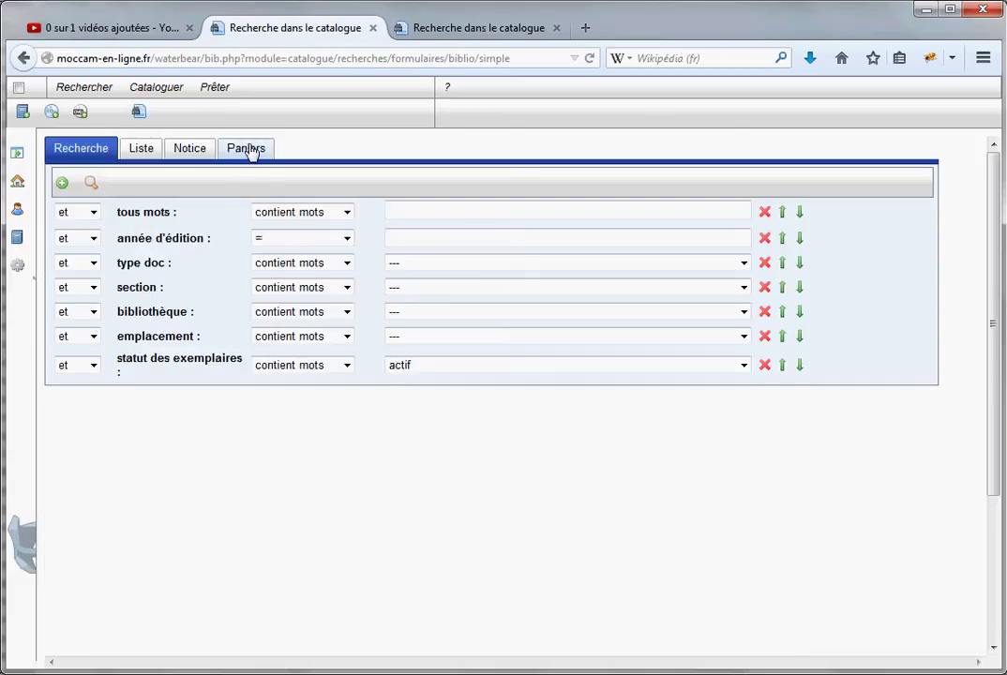
left_click(249, 148)
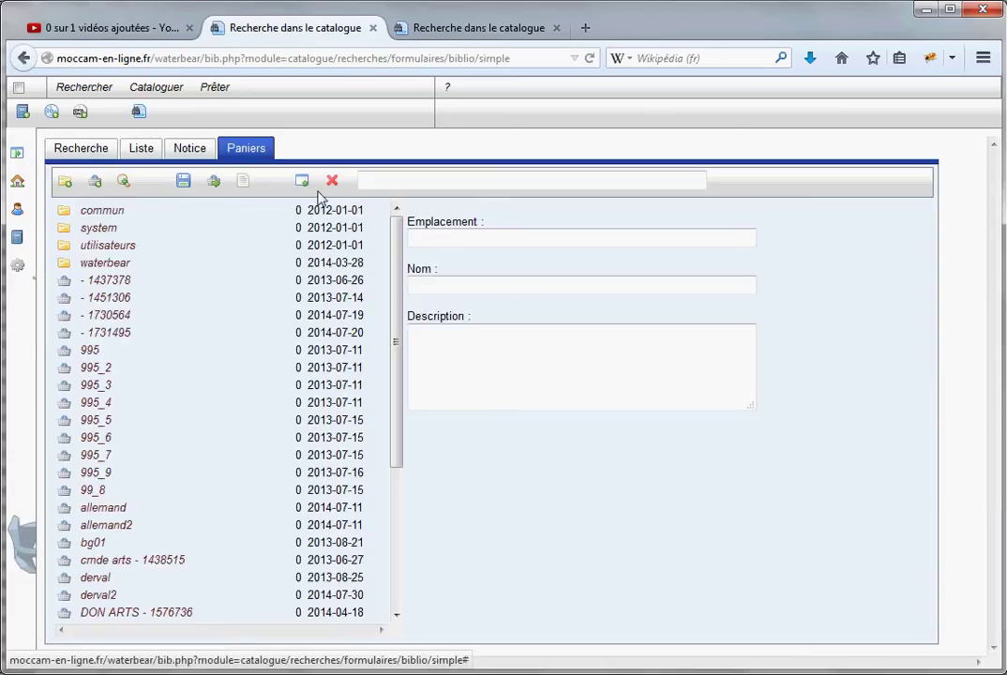
left_click(101, 249)
double_click(101, 248)
double_click(85, 246)
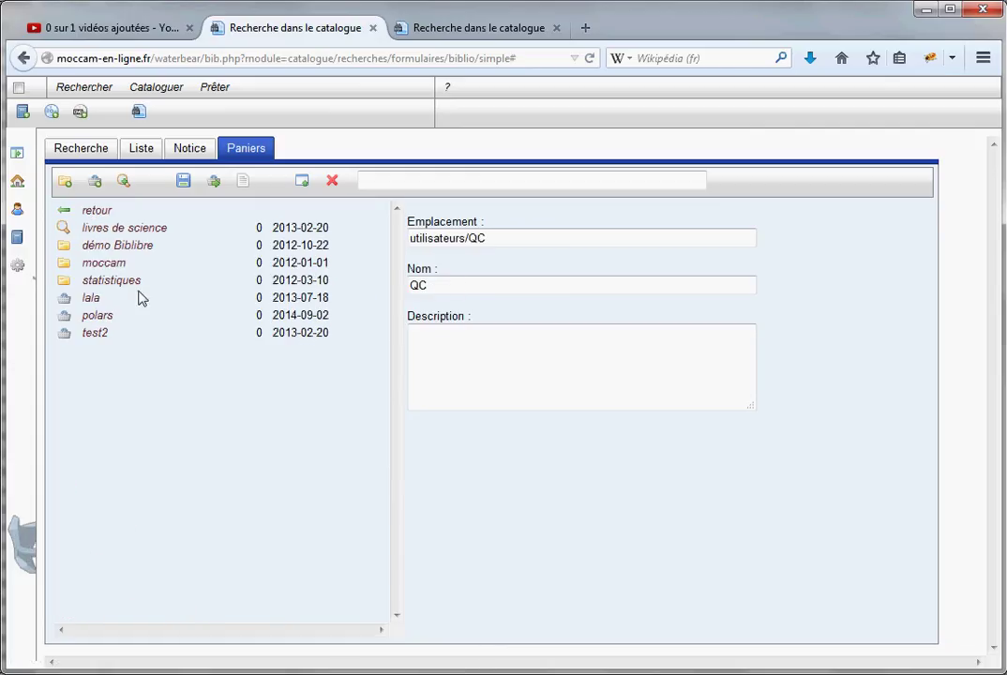
left_click(103, 317)
left_click(244, 181)
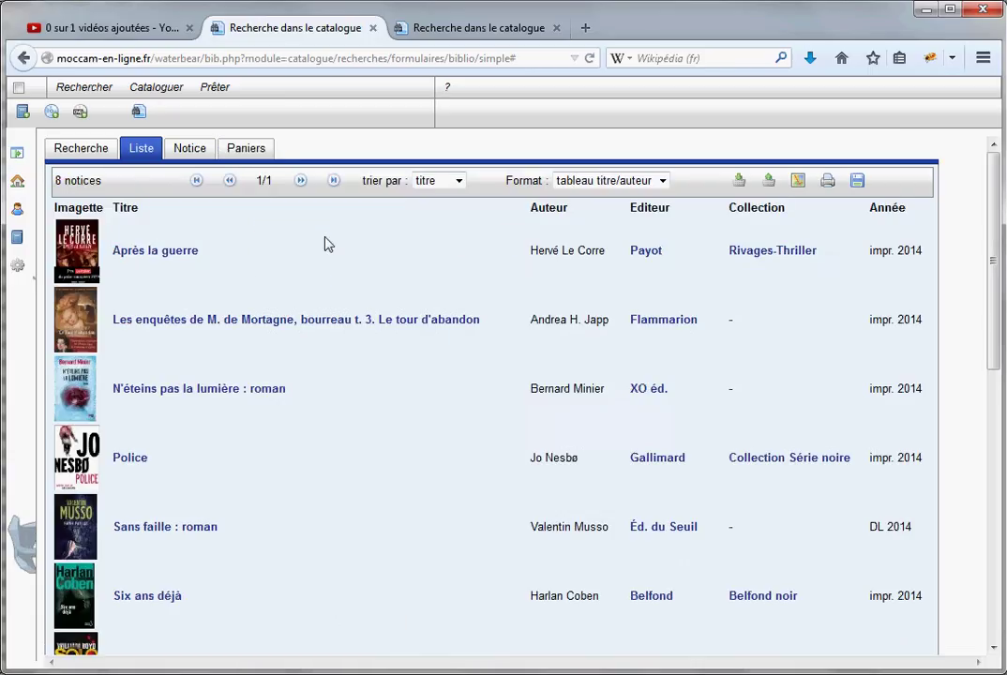
scroll(283, 418, "down", 5)
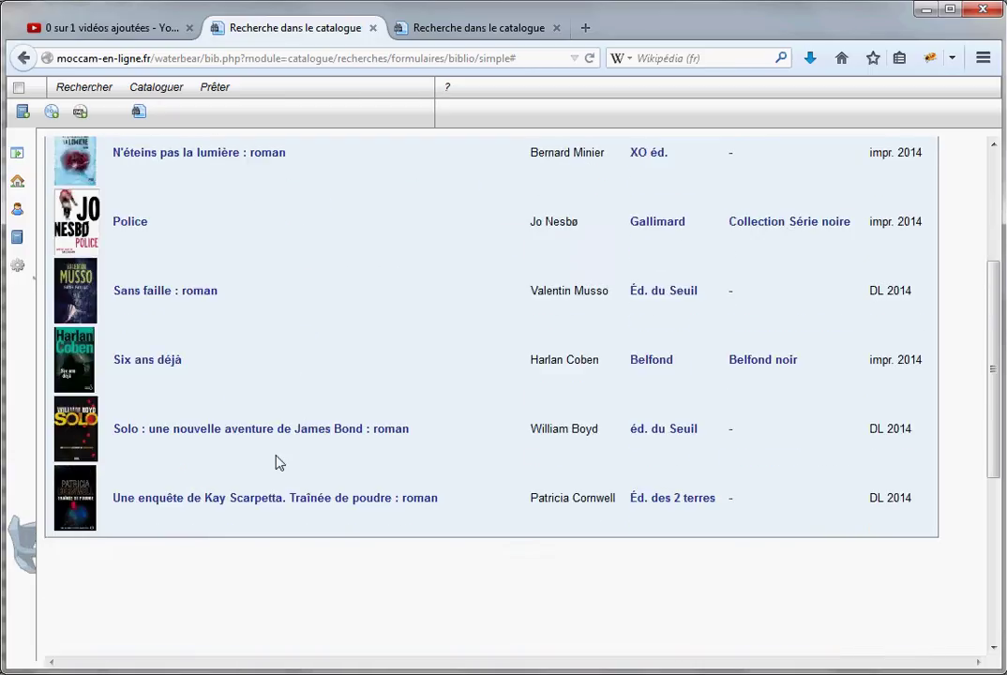
scroll(244, 441, "up", 5)
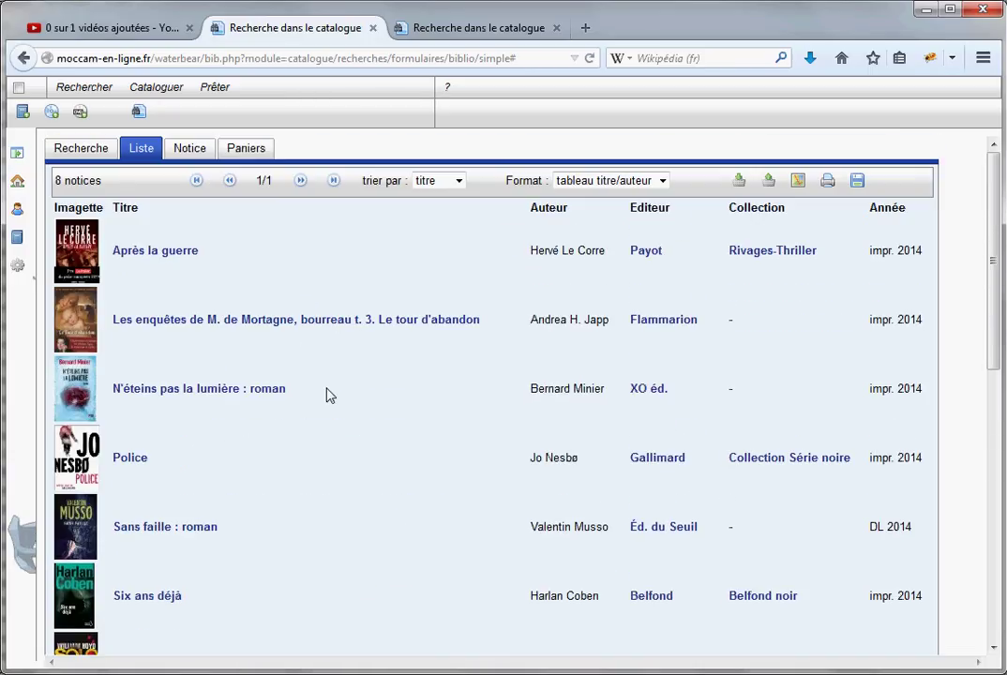